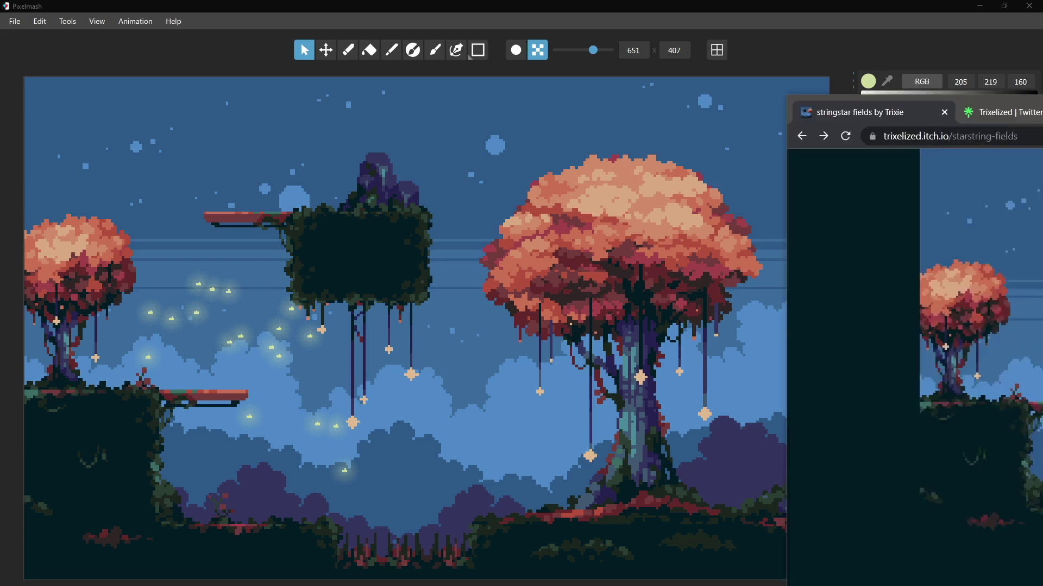
Move the Preview window over the canvas to watch the forest scene's animated fireflies
{"action": "left_click_drag", "start_coordinate": [1042, 109], "coordinate": [1042, 142]}
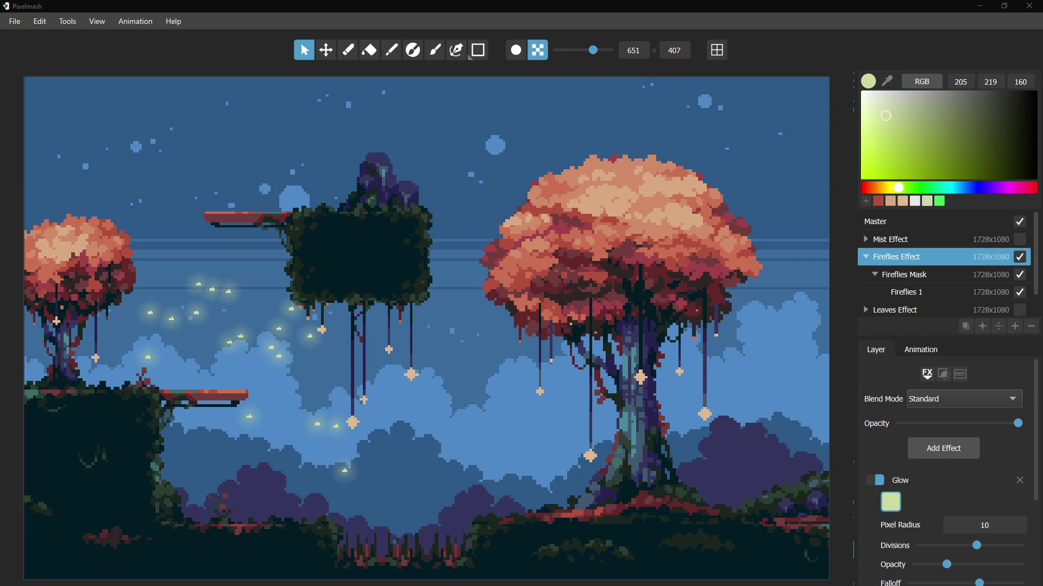
{"action": "left_click_drag", "start_coordinate": [1042, 141], "coordinate": [660, 48]}
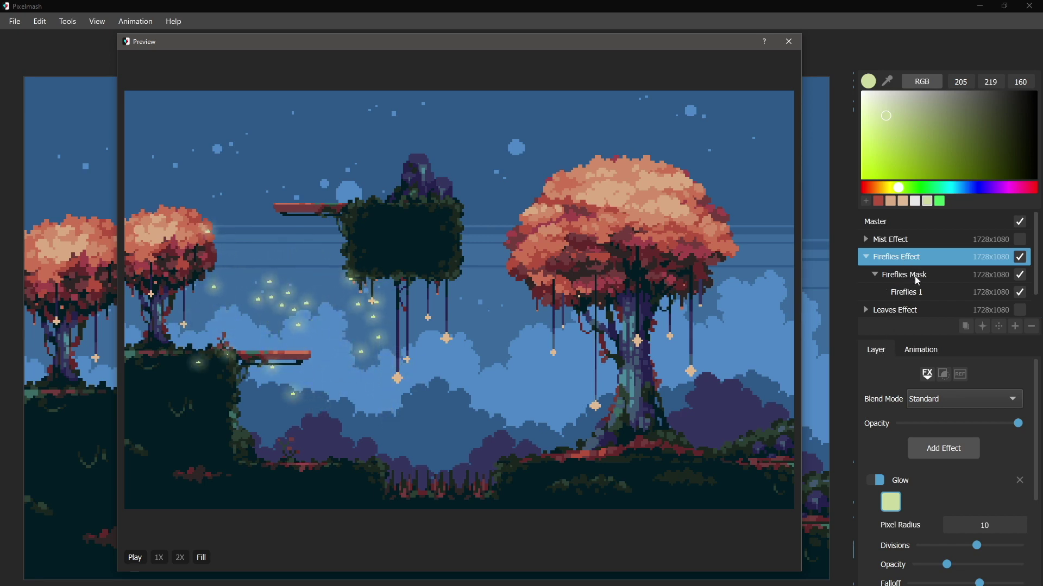
Review the Fireflies 1, Mask and Effect layers, leaving the Fireflies Effect glow off
{"action": "left_click", "coordinate": [920, 294]}
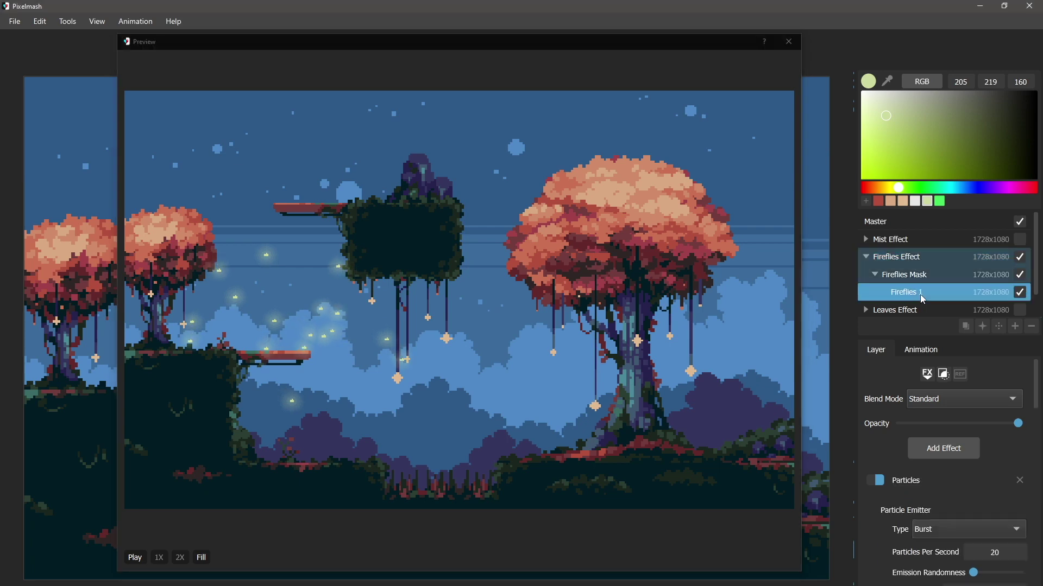
{"action": "left_click", "coordinate": [913, 275]}
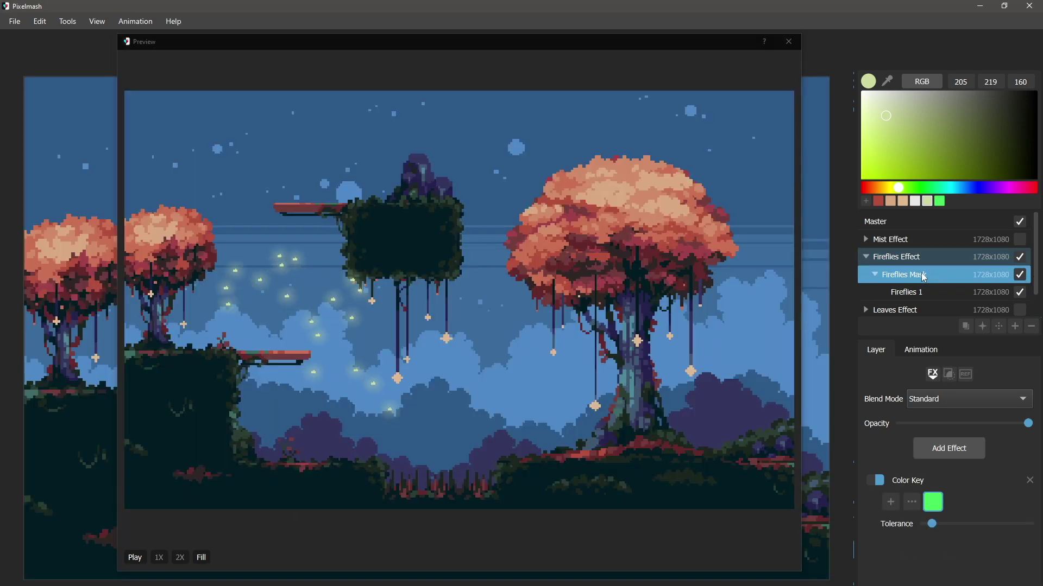
{"action": "left_click", "coordinate": [907, 259]}
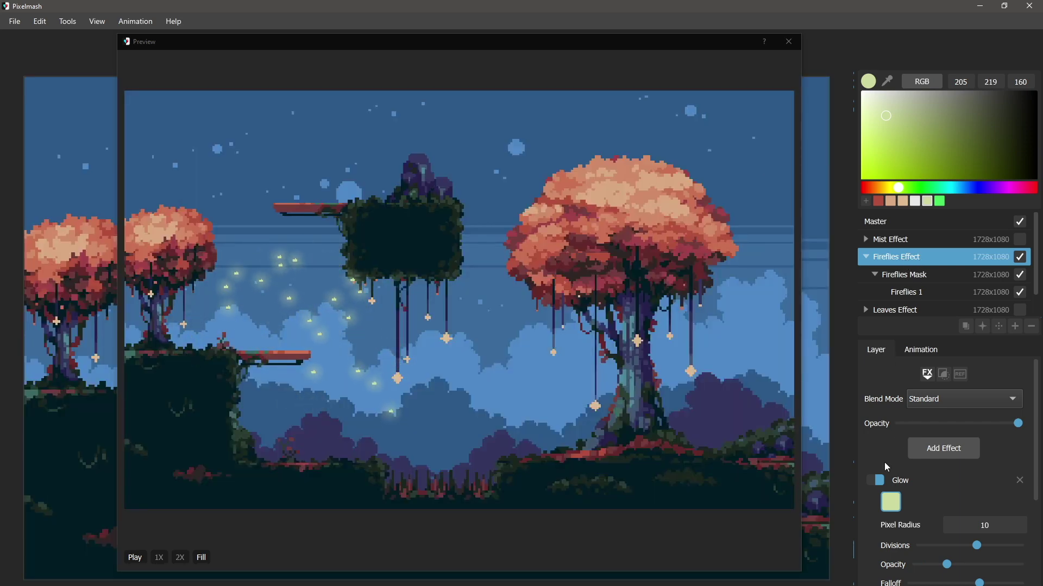
{"action": "left_click", "coordinate": [875, 481]}
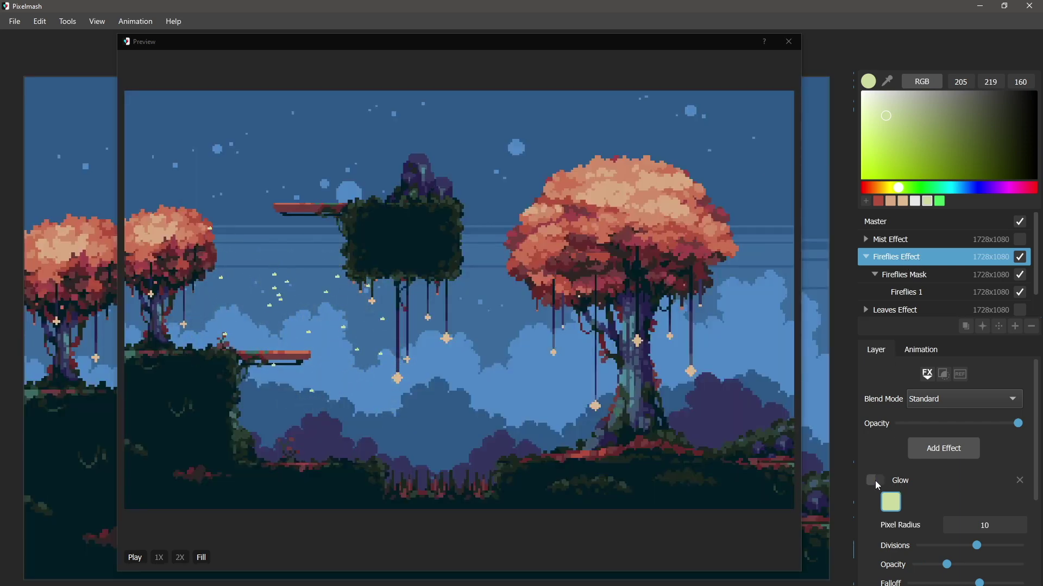
{"action": "left_click", "coordinate": [875, 481]}
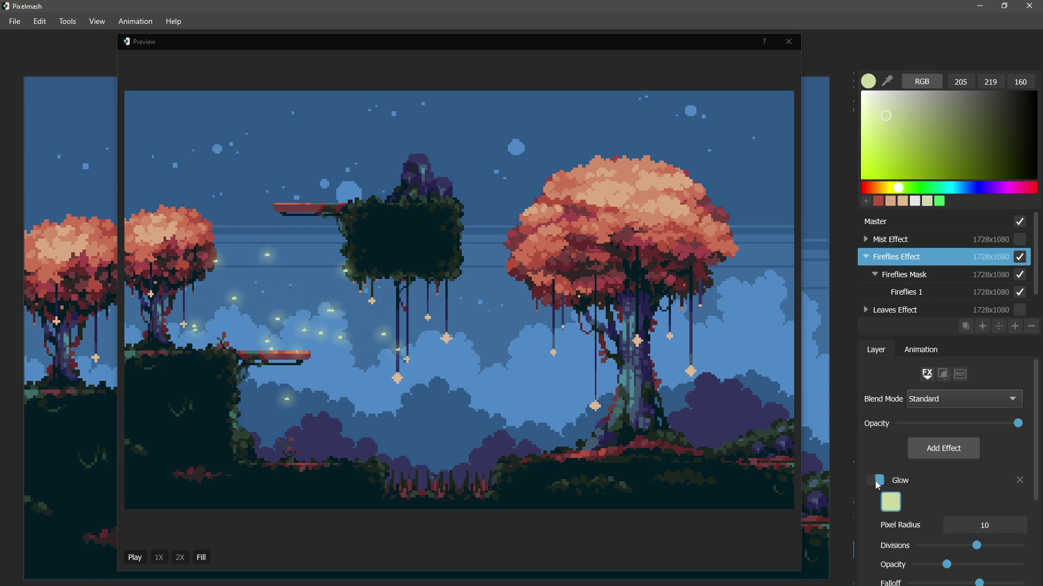
{"action": "left_click", "coordinate": [875, 480]}
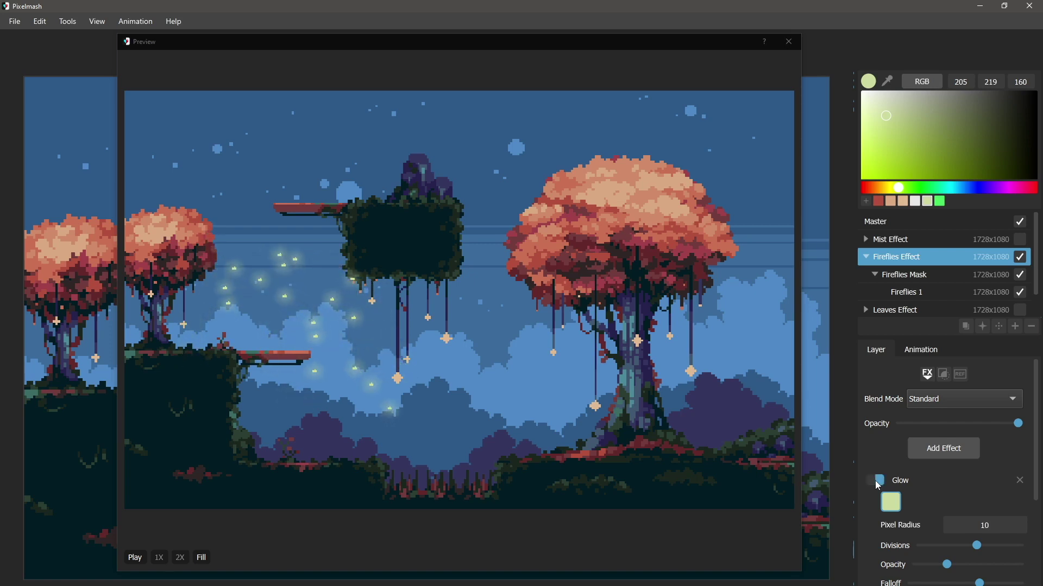
Reveal the Fireflies Mask shape via its Color Key, then enable masking on Fireflies 1
{"action": "left_click", "coordinate": [911, 278]}
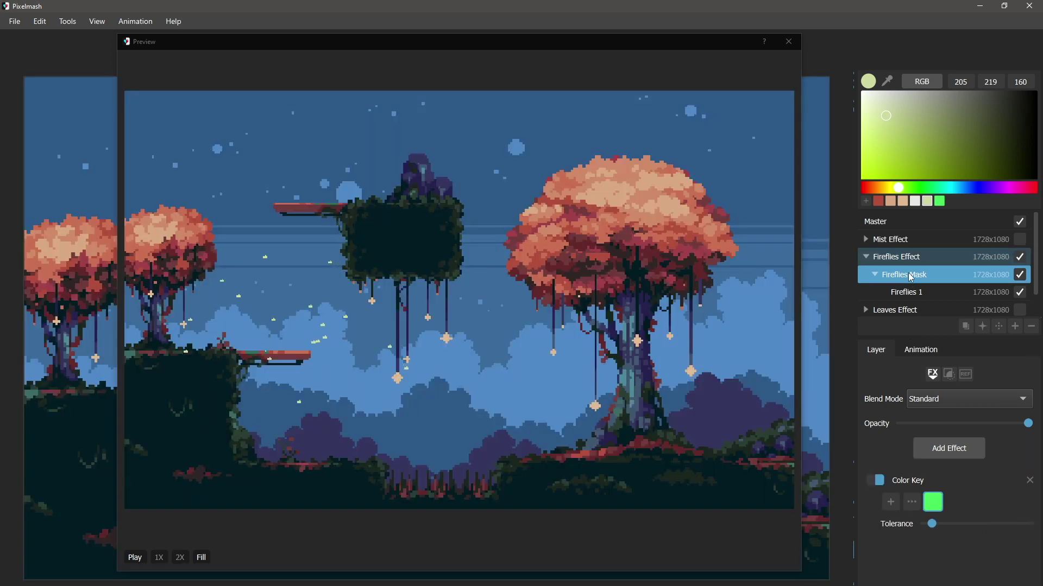
{"action": "left_click", "coordinate": [876, 481]}
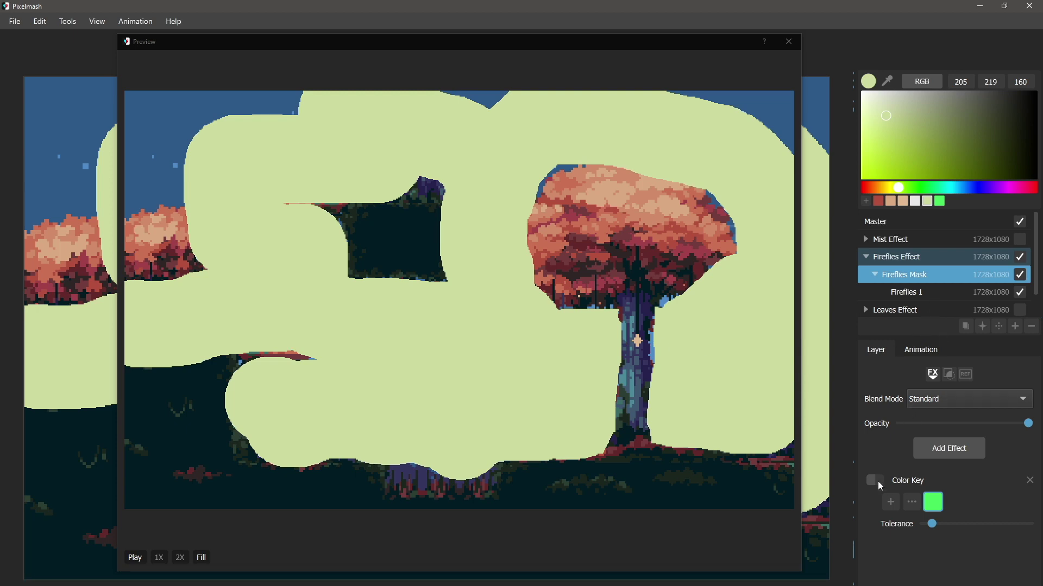
{"action": "left_click", "coordinate": [877, 481]}
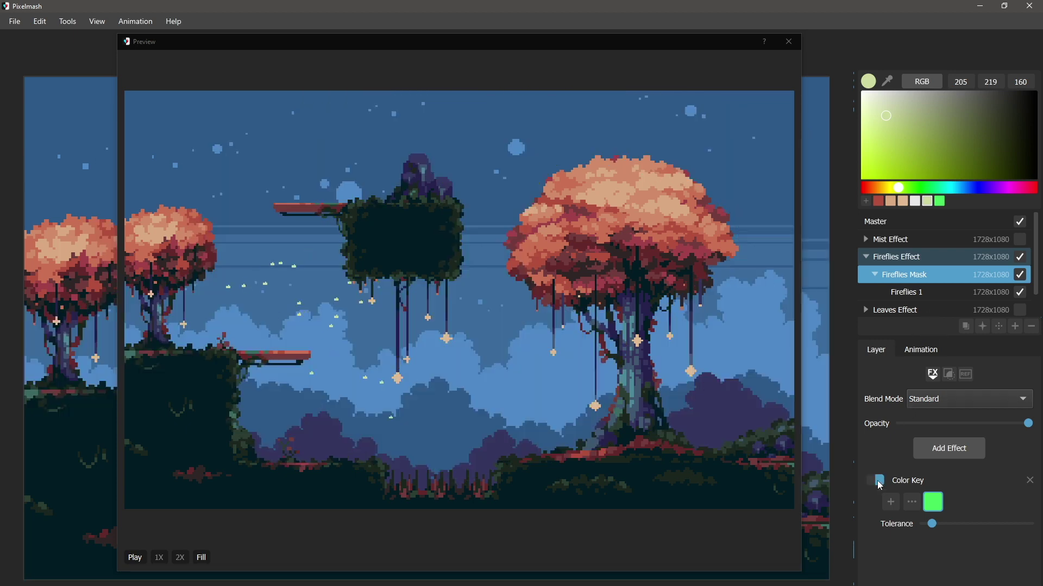
{"action": "left_click", "coordinate": [916, 296]}
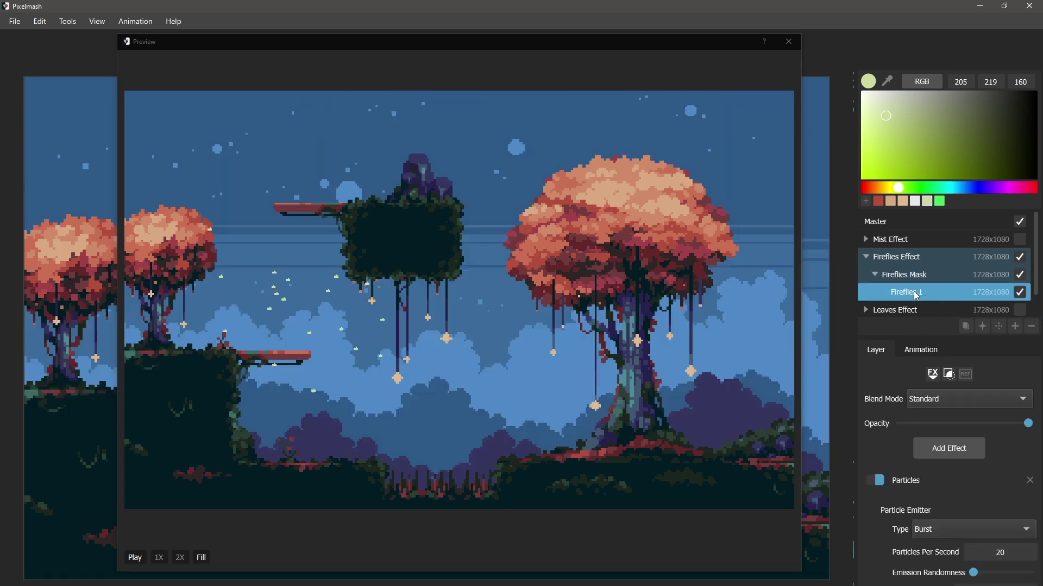
{"action": "left_click", "coordinate": [944, 376]}
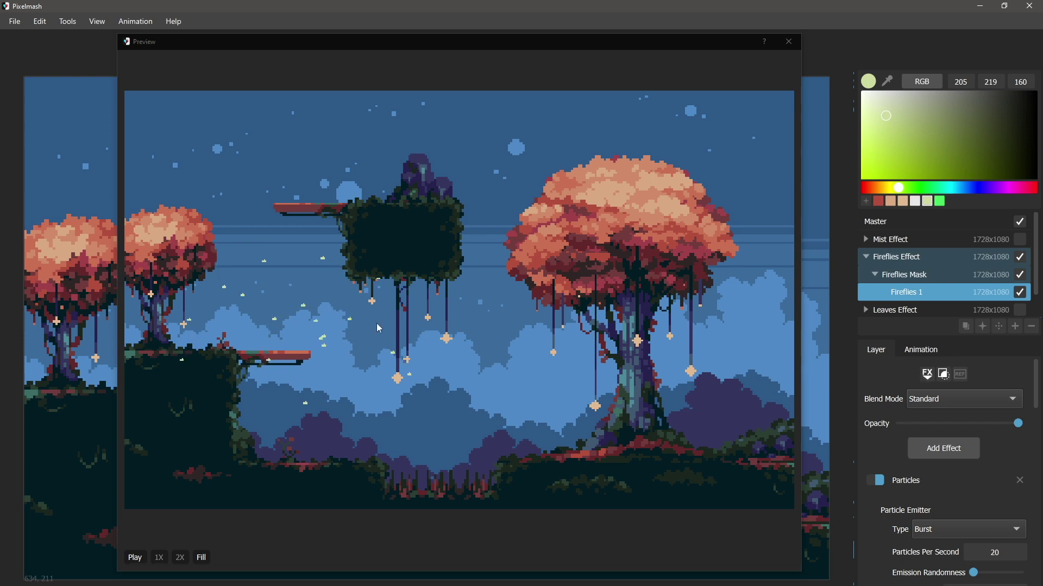
Recheck the Fireflies Mask colour-key shape and return to the Fireflies 1 settings
{"action": "left_click", "coordinate": [923, 277]}
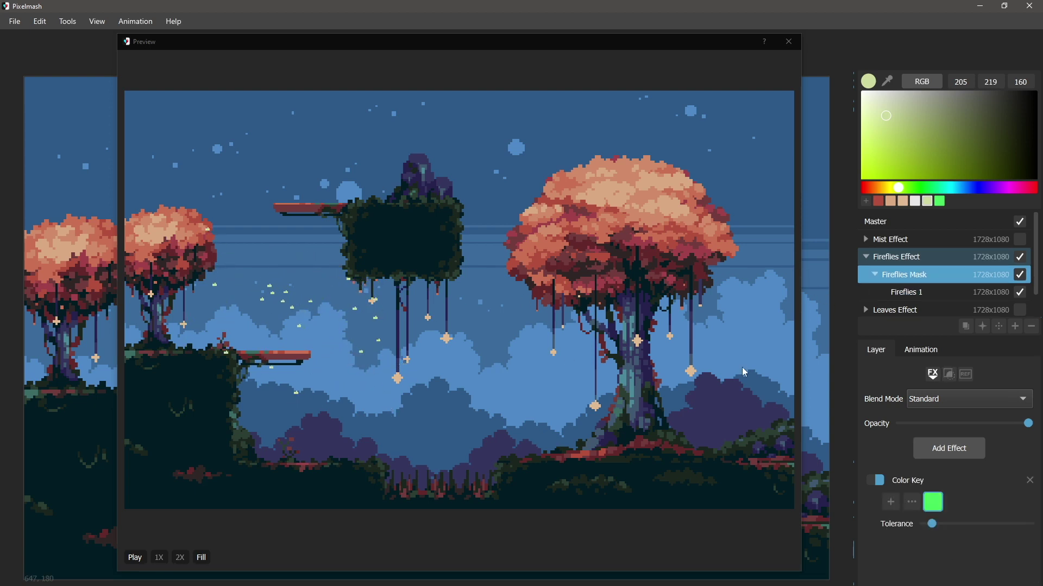
{"action": "left_click", "coordinate": [875, 481]}
{"action": "left_click", "coordinate": [876, 481]}
{"action": "left_click", "coordinate": [897, 293]}
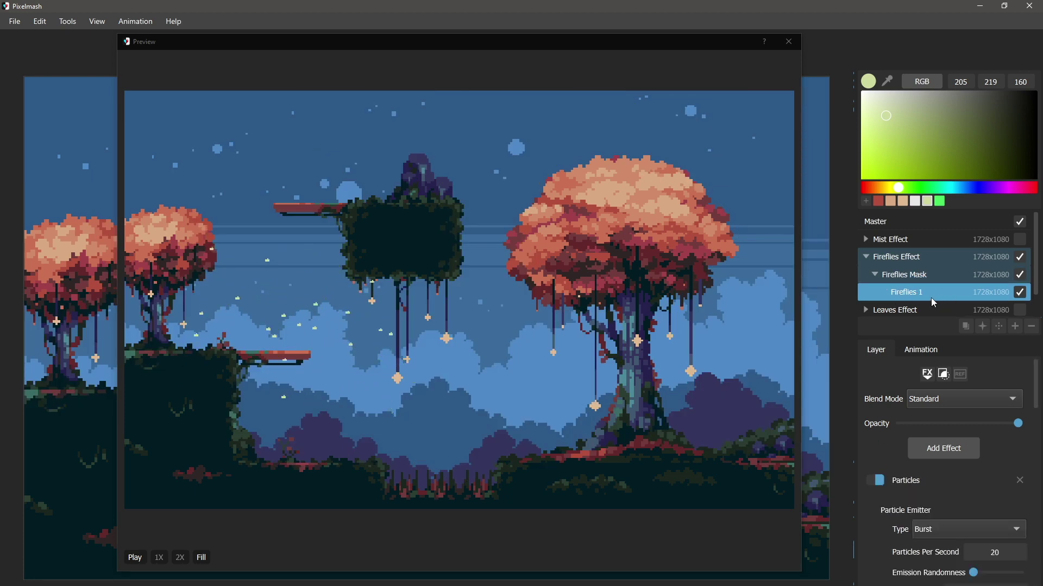
Disable the Fireflies 1 Particles effect and zoom in on the lone firefly sprite
{"action": "left_click", "coordinate": [876, 481]}
{"action": "left_click_drag", "start_coordinate": [611, 47], "coordinate": [1037, 126]}
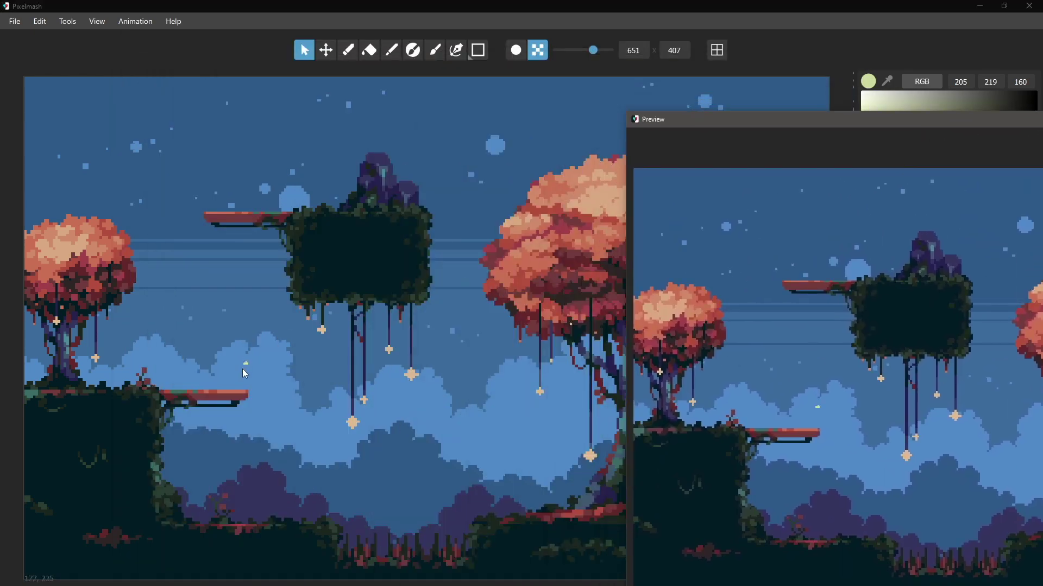
{"action": "scroll", "coordinate": [243, 369], "scroll_direction": "up", "scroll_amount": 10}
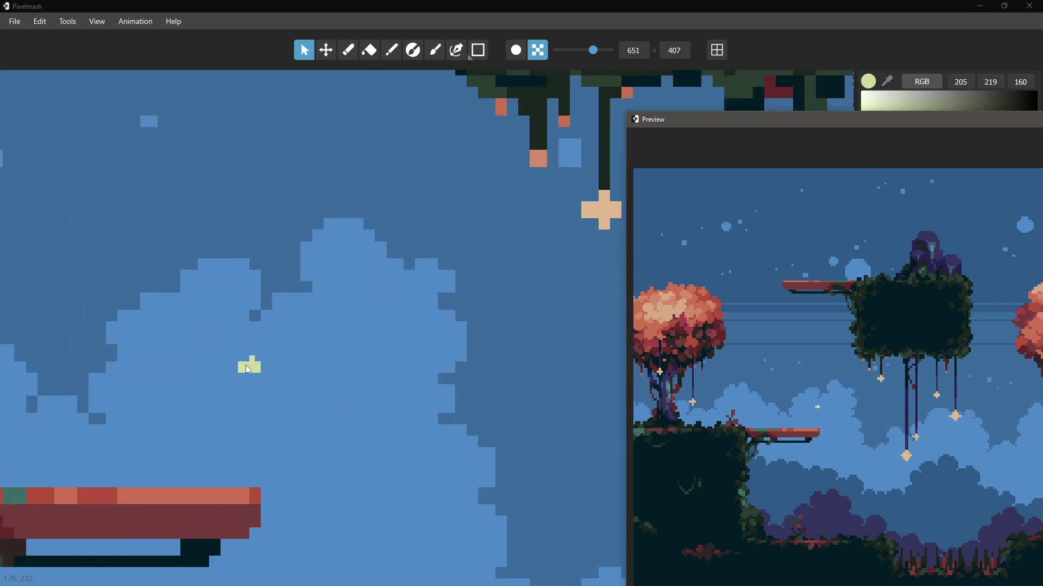
{"action": "scroll", "coordinate": [249, 371], "scroll_direction": "up", "scroll_amount": 3}
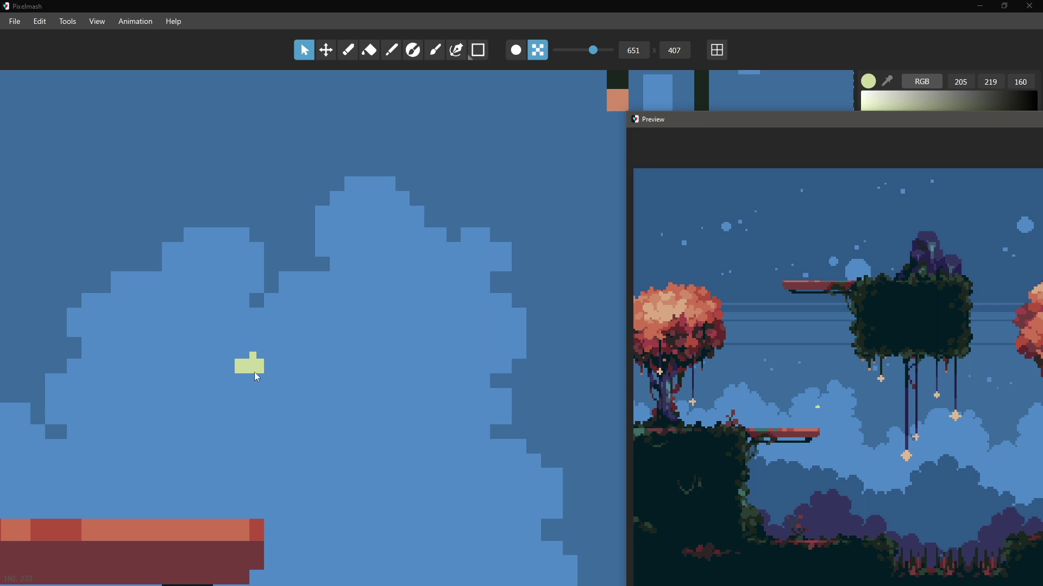
{"action": "left_click_drag", "start_coordinate": [767, 123], "coordinate": [444, 82]}
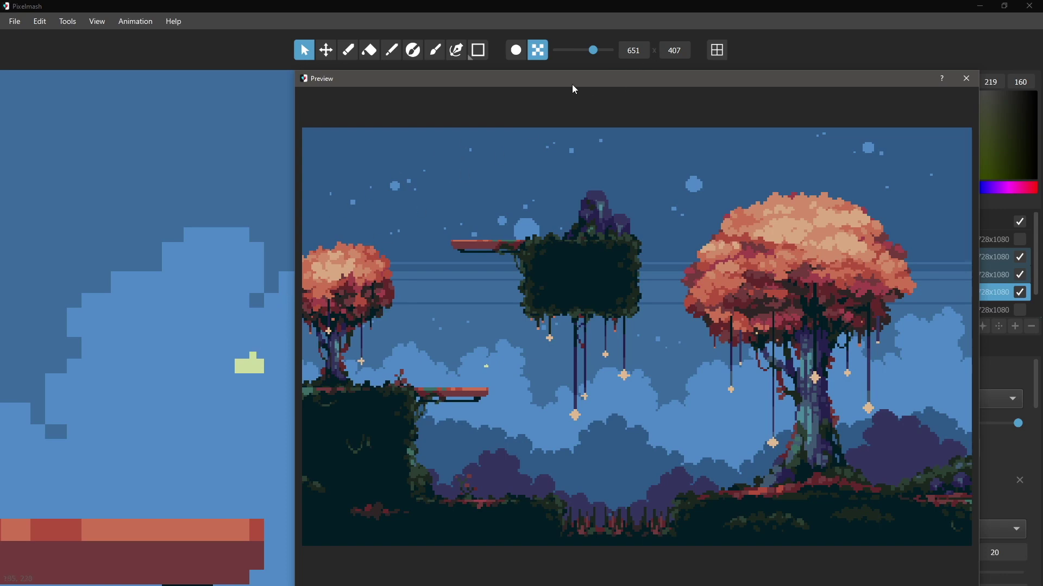
Re-enable the Fireflies 1 Particles effect and scroll through its Particle Emitter settings
{"action": "left_click_drag", "start_coordinate": [643, 83], "coordinate": [386, 57]}
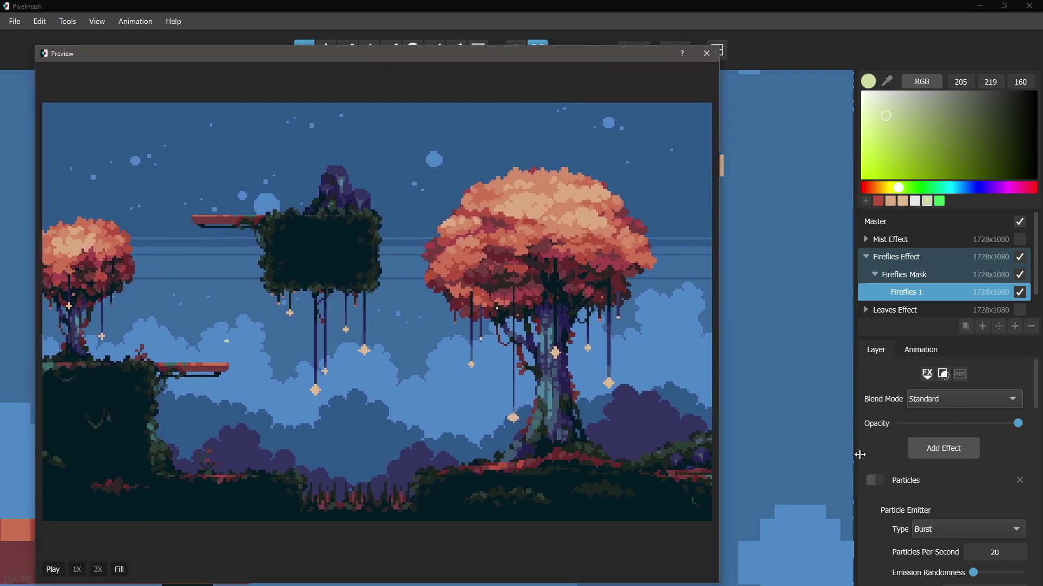
{"action": "left_click", "coordinate": [872, 481]}
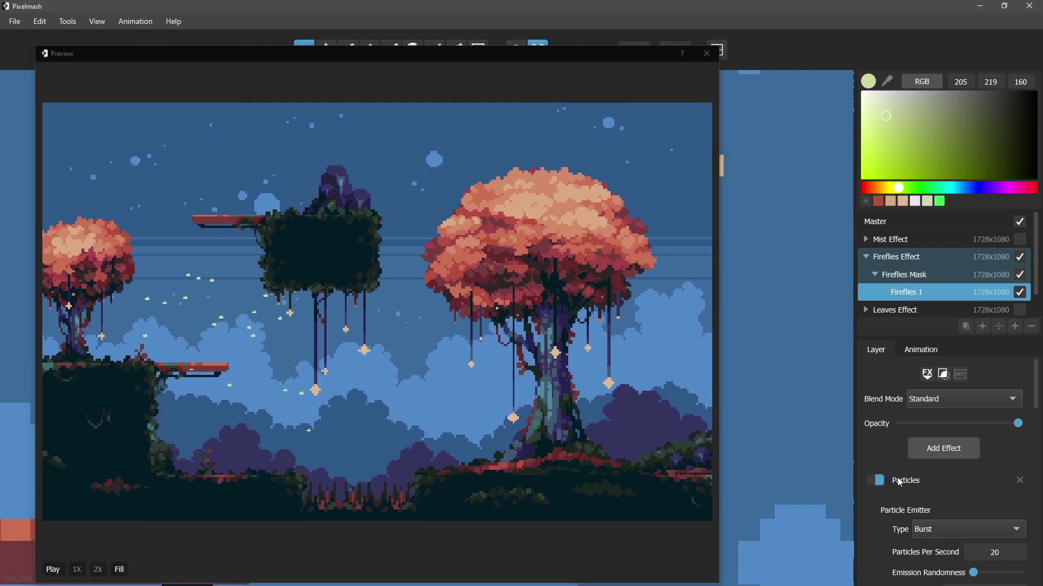
{"action": "scroll", "coordinate": [870, 452], "scroll_direction": "down", "scroll_amount": 2}
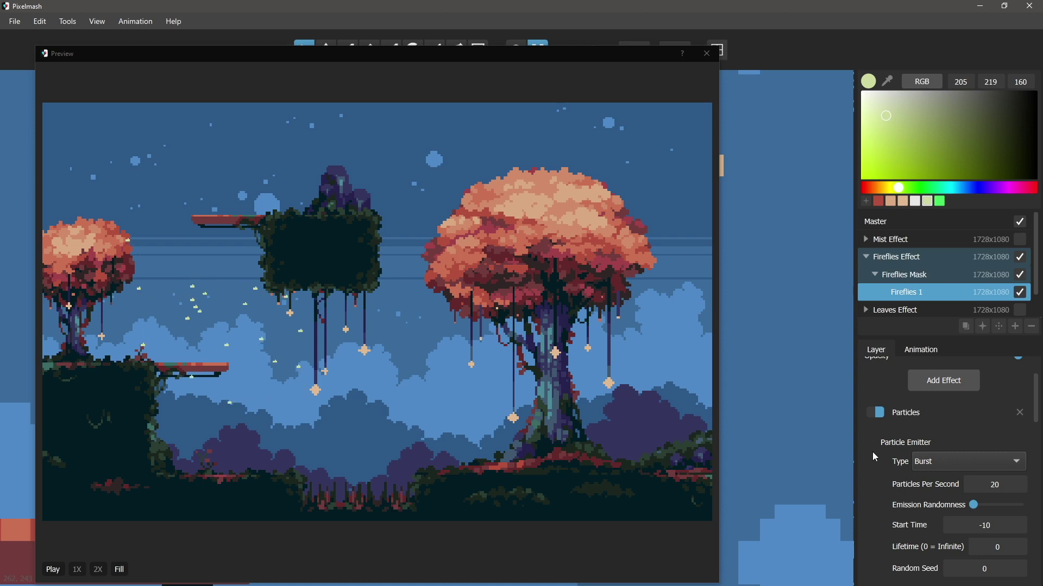
{"action": "scroll", "coordinate": [872, 452], "scroll_direction": "down", "scroll_amount": 2}
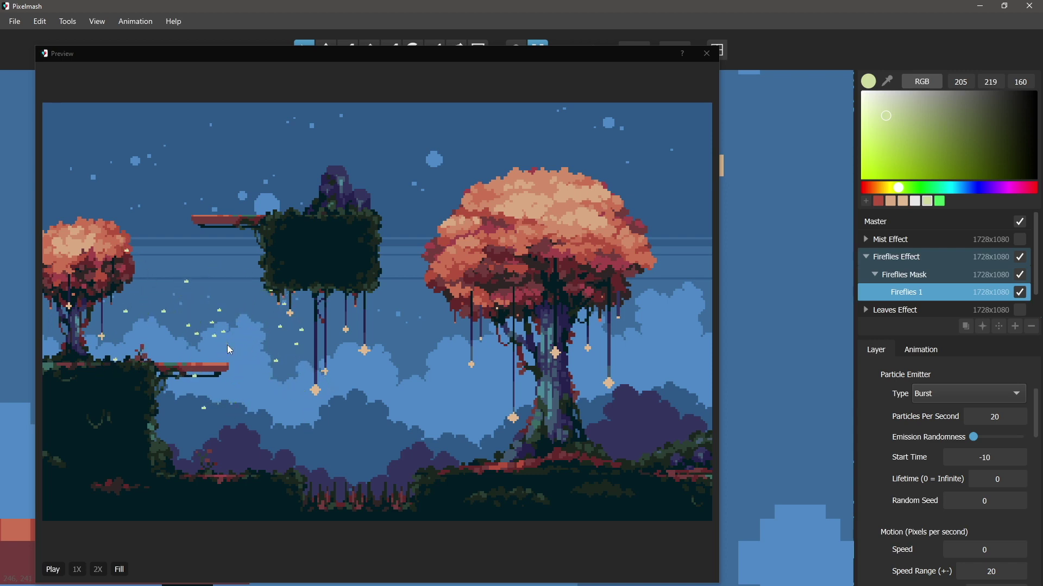
Set the Fireflies 1 rotation Start Range (+-) to 0
{"action": "scroll", "coordinate": [881, 455], "scroll_direction": "down", "scroll_amount": 2}
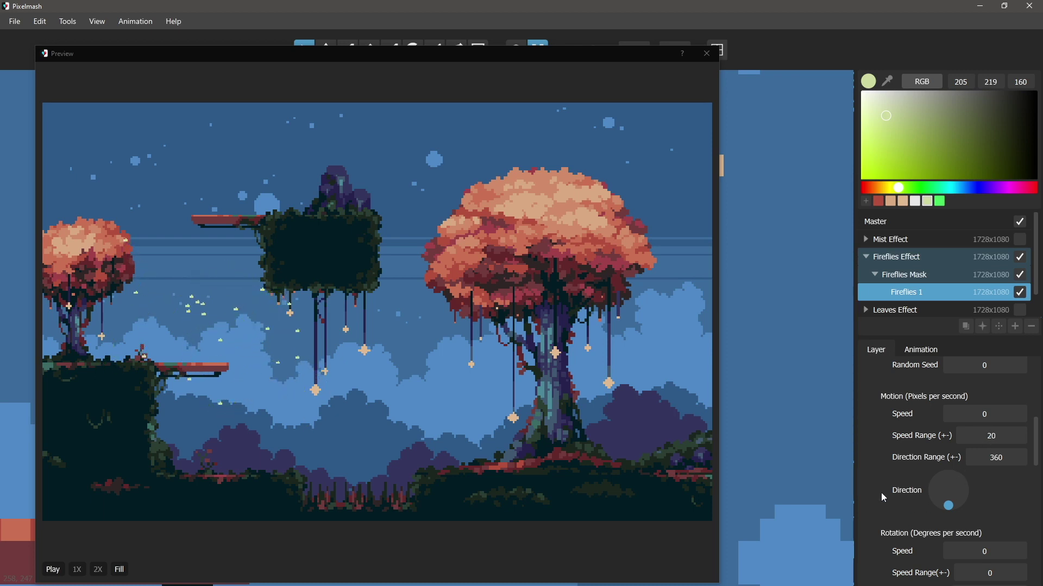
{"action": "scroll", "coordinate": [882, 468], "scroll_direction": "down", "scroll_amount": 3}
{"action": "scroll", "coordinate": [883, 468], "scroll_direction": "up", "scroll_amount": 3}
{"action": "scroll", "coordinate": [902, 439], "scroll_direction": "down", "scroll_amount": 5}
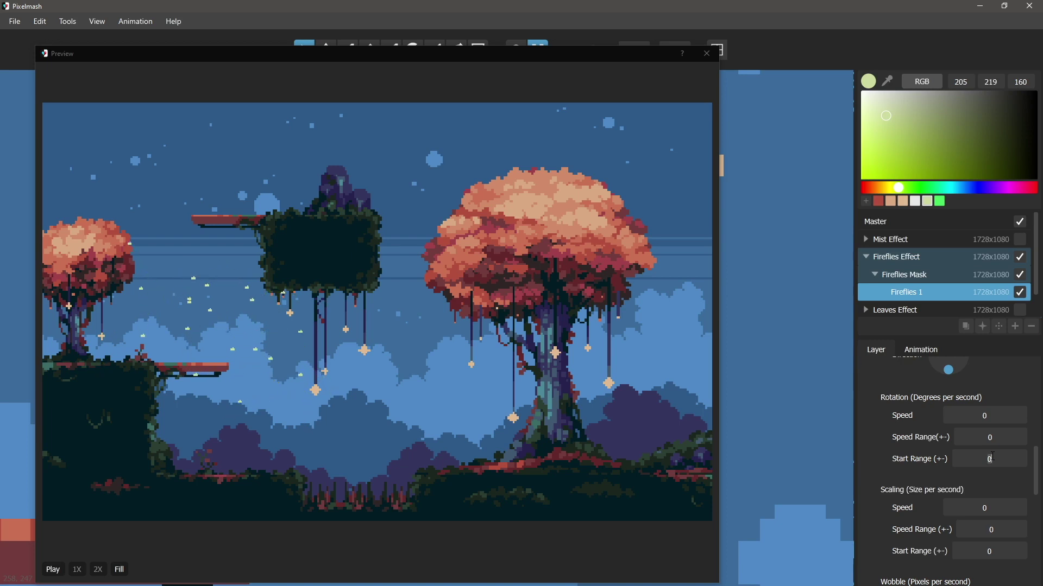
{"action": "type", "text": "9"}
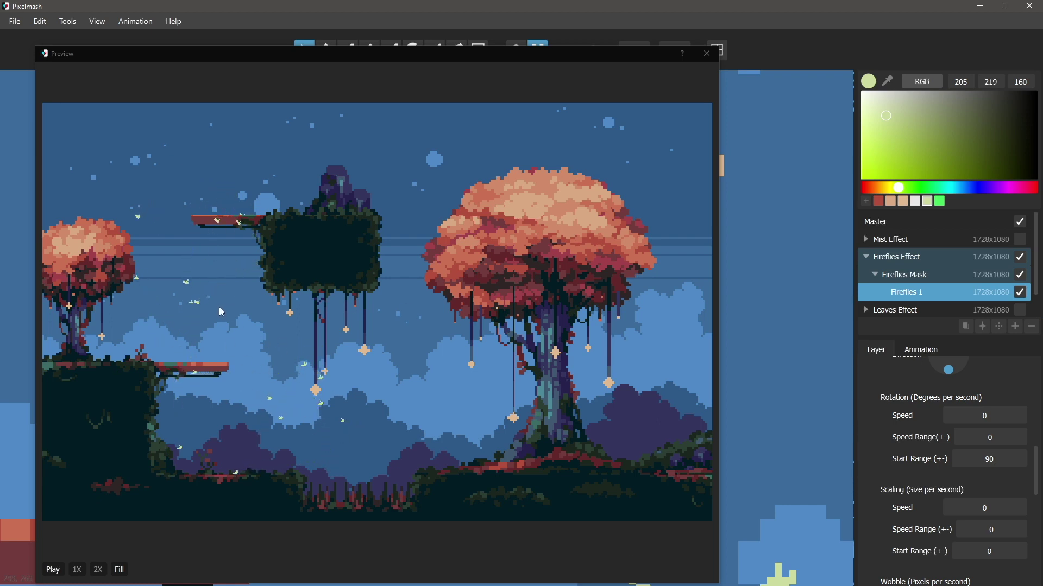
{"action": "double_click", "coordinate": [989, 460]}
{"action": "type", "text": "0"}
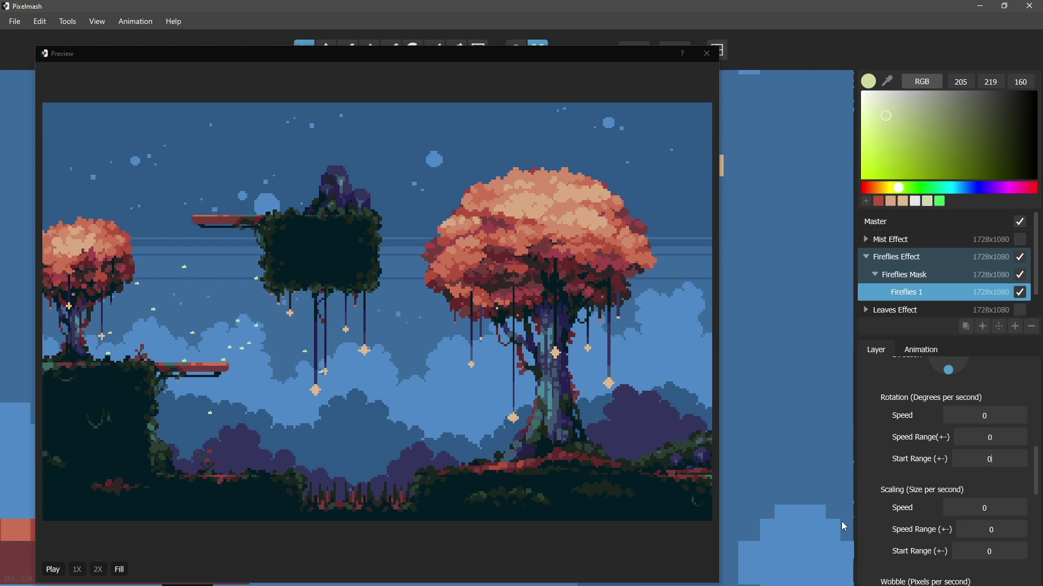
Enter 2 in the scaling Start Range (+-) field
{"action": "scroll", "coordinate": [900, 478], "scroll_direction": "down", "scroll_amount": 2}
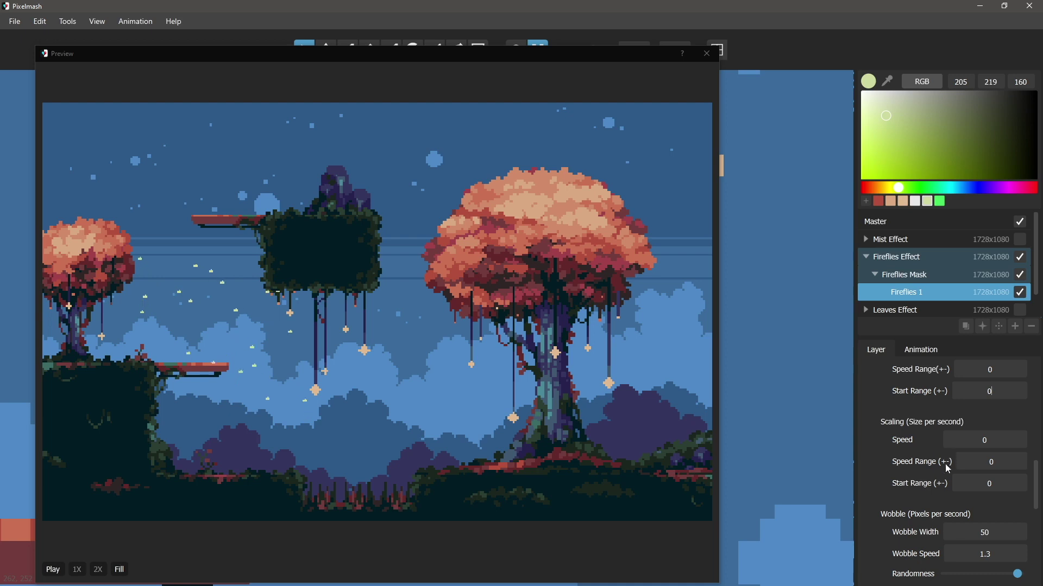
{"action": "left_click", "coordinate": [989, 483]}
{"action": "type", "text": "2"}
{"action": "scroll", "coordinate": [876, 463], "scroll_direction": "down", "scroll_amount": 2}
{"action": "scroll", "coordinate": [877, 463], "scroll_direction": "up", "scroll_amount": 1}
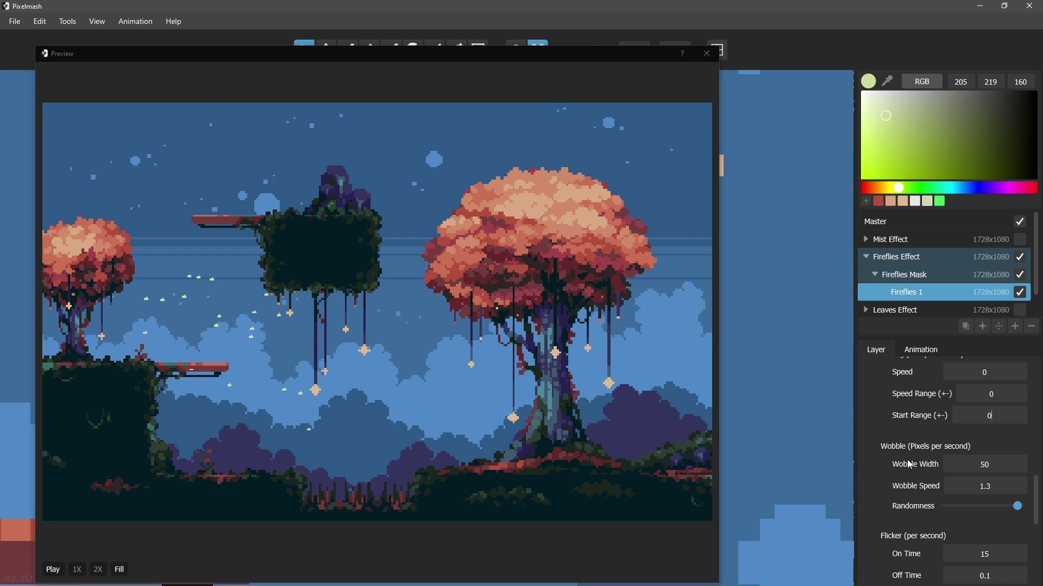
{"action": "scroll", "coordinate": [865, 467], "scroll_direction": "up", "scroll_amount": 3}
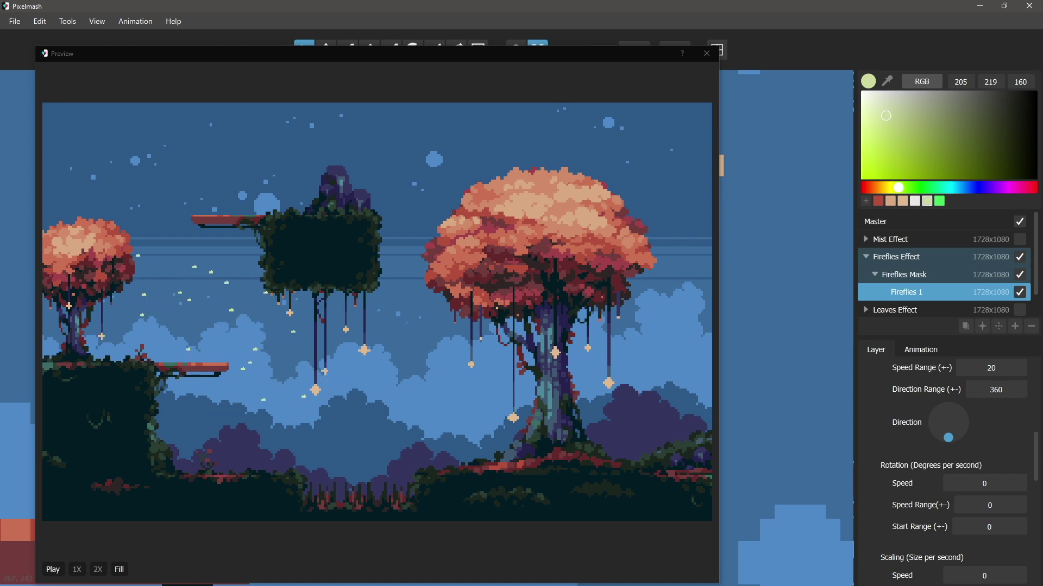
{"action": "left_click_drag", "start_coordinate": [1037, 456], "coordinate": [1039, 505]}
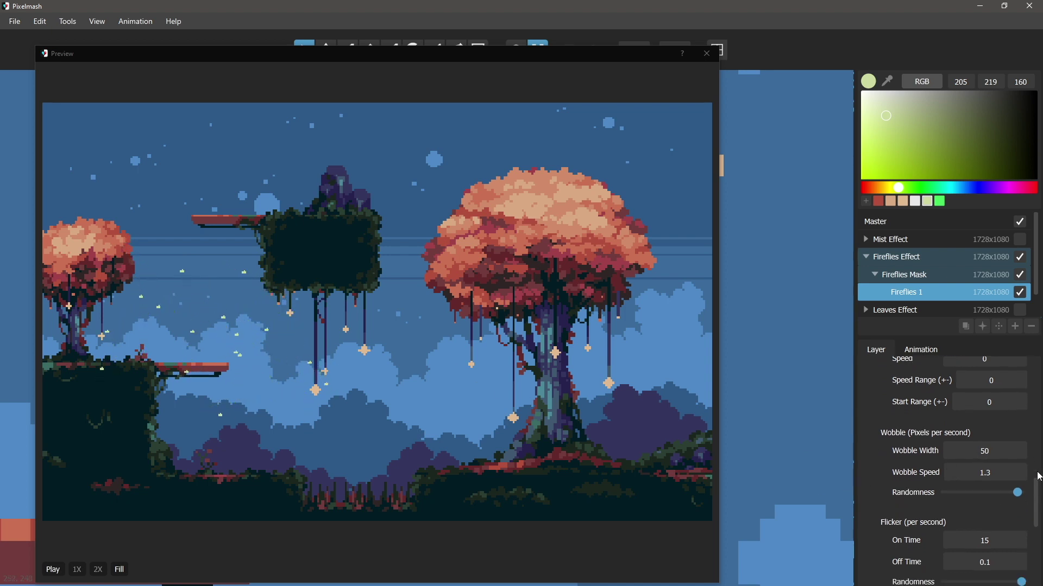
{"action": "left_click", "coordinate": [1004, 476]}
{"action": "type", "text": "0"}
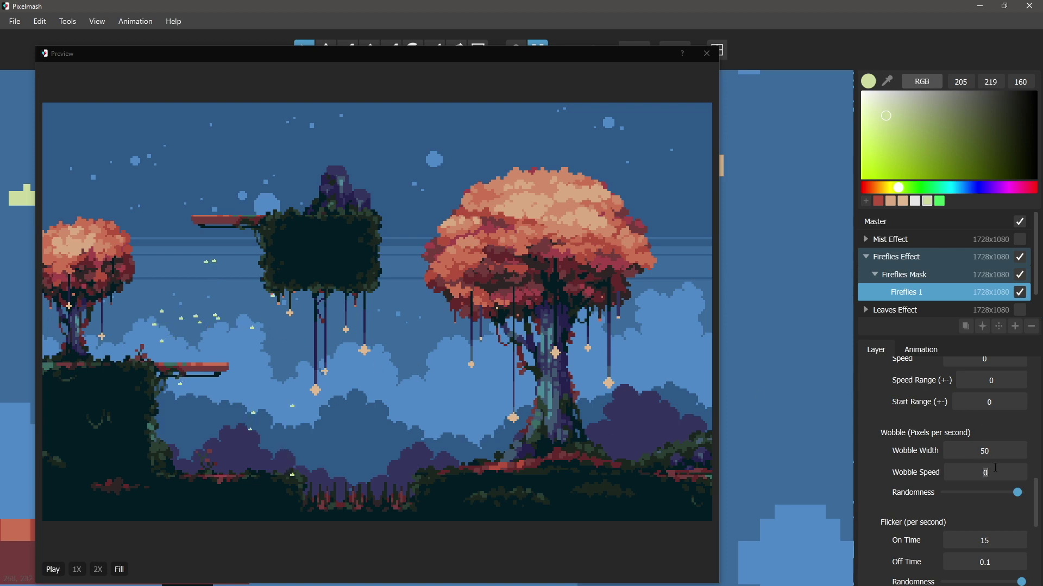
{"action": "key", "text": "BackSpace"}
{"action": "type", "text": "1.3"}
{"action": "left_click_drag", "start_coordinate": [1017, 493], "coordinate": [853, 497]}
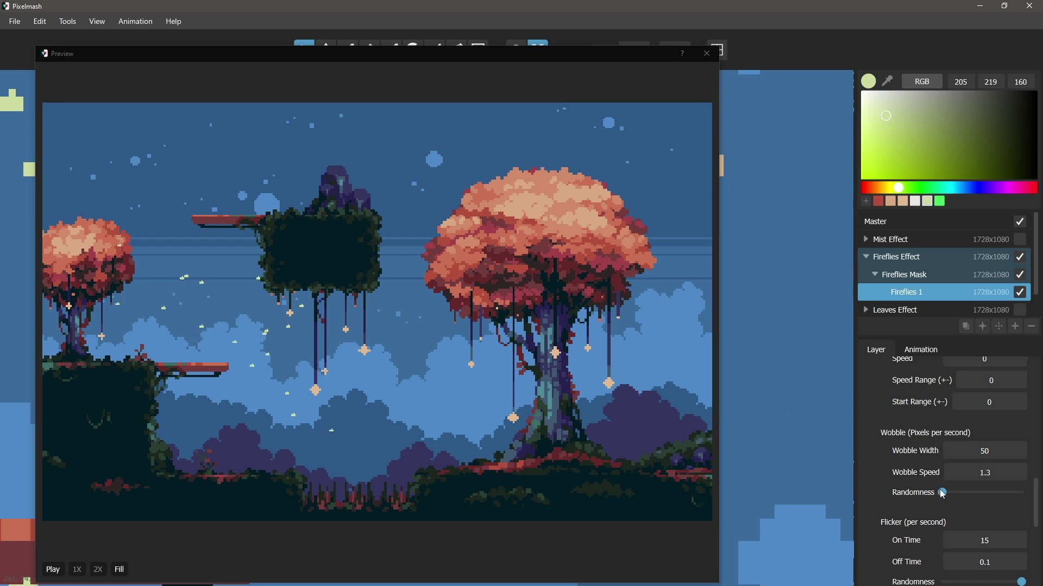
{"action": "left_click_drag", "start_coordinate": [942, 493], "coordinate": [1017, 496]}
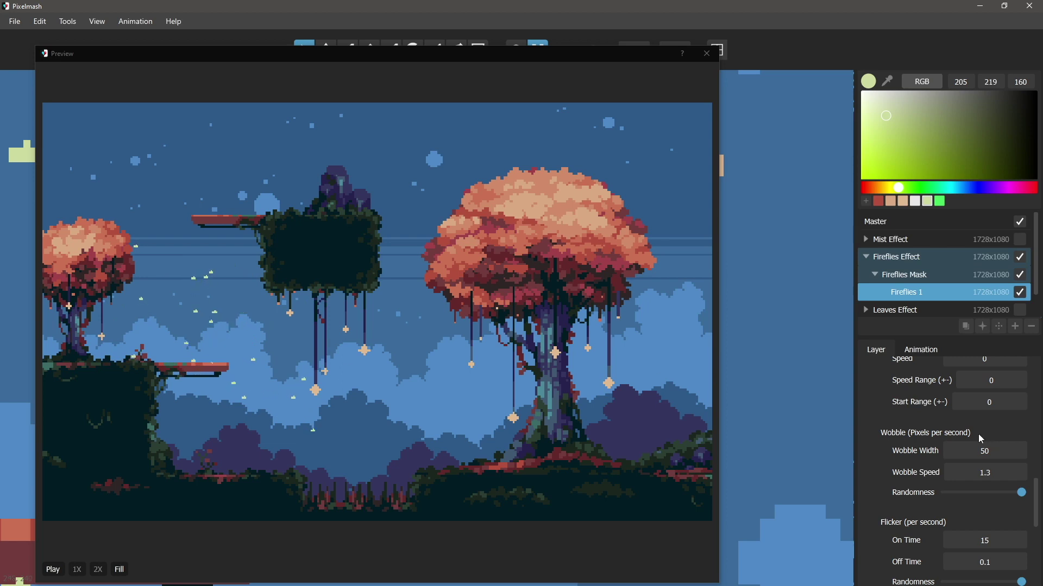
{"action": "scroll", "coordinate": [901, 471], "scroll_direction": "down", "scroll_amount": 2}
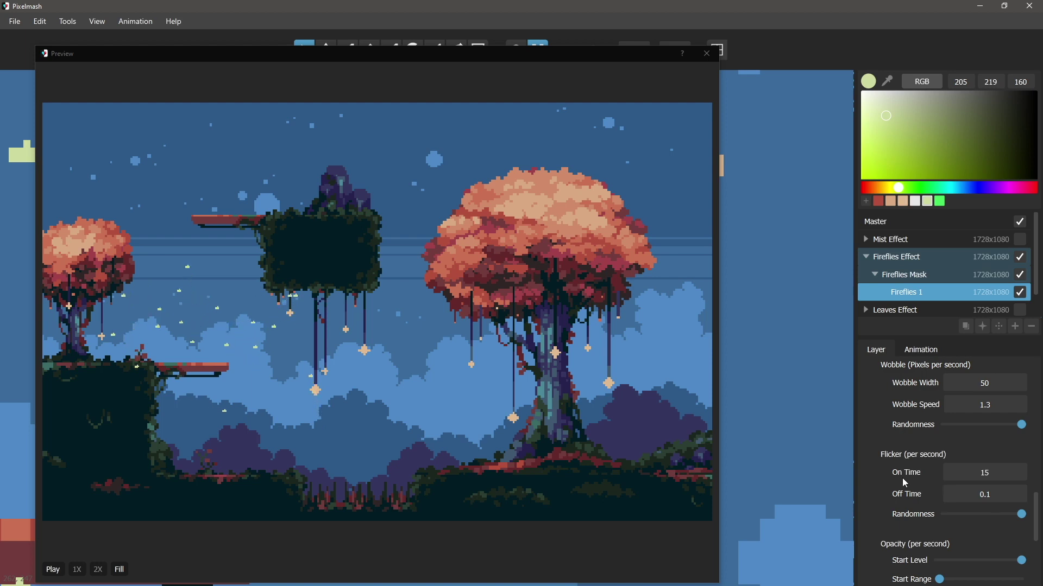
{"action": "scroll", "coordinate": [880, 471], "scroll_direction": "down", "scroll_amount": 1}
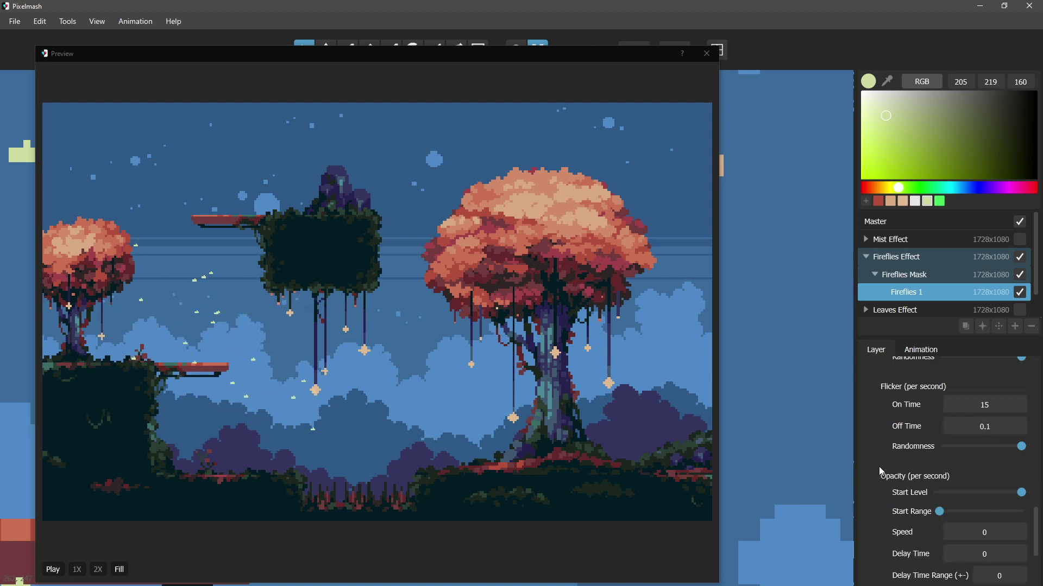
{"action": "scroll", "coordinate": [872, 493], "scroll_direction": "down", "scroll_amount": 2}
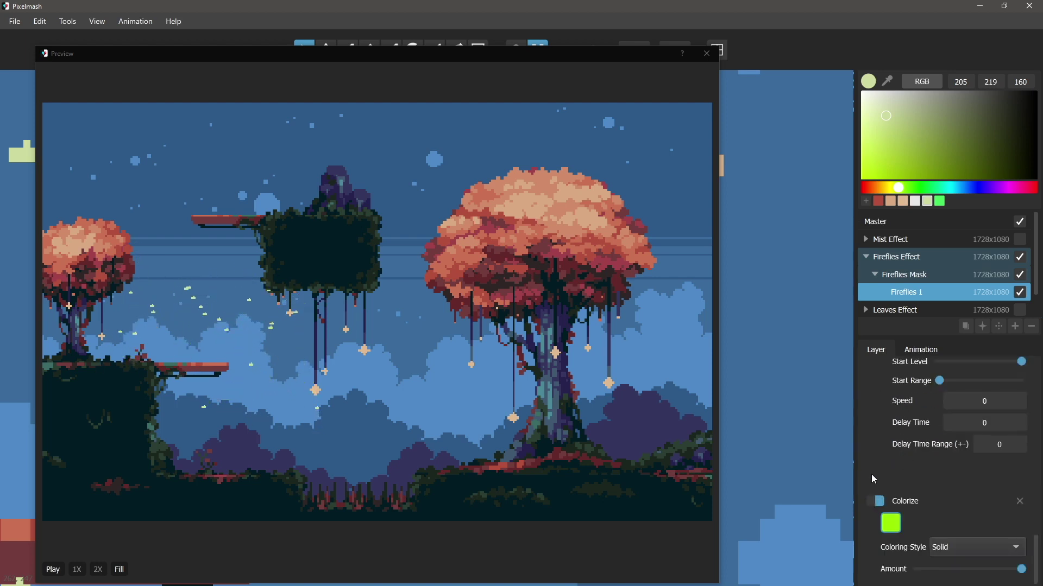
{"action": "scroll", "coordinate": [874, 474], "scroll_direction": "up", "scroll_amount": 1}
{"action": "scroll", "coordinate": [915, 460], "scroll_direction": "up", "scroll_amount": 3}
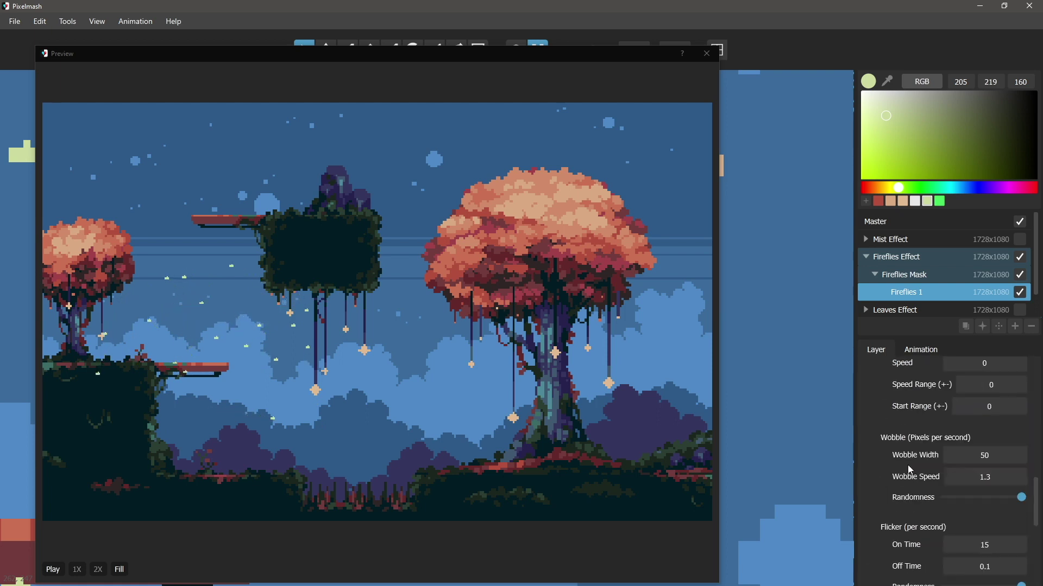
{"action": "scroll", "coordinate": [907, 465], "scroll_direction": "up", "scroll_amount": 2}
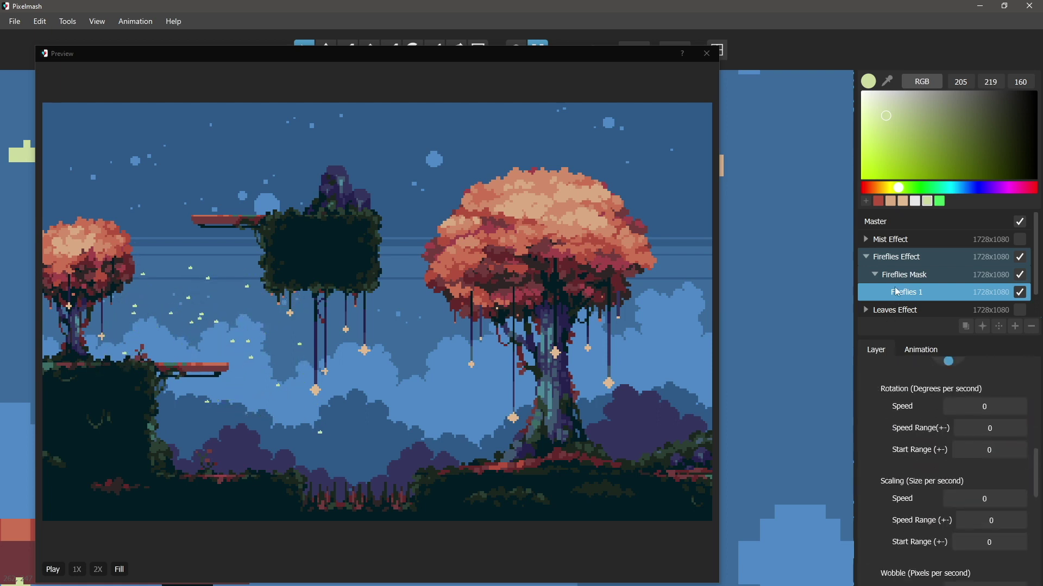
Turn on the Fireflies Effect layer's Glow at Pixel Radius 10
{"action": "left_click", "coordinate": [898, 256]}
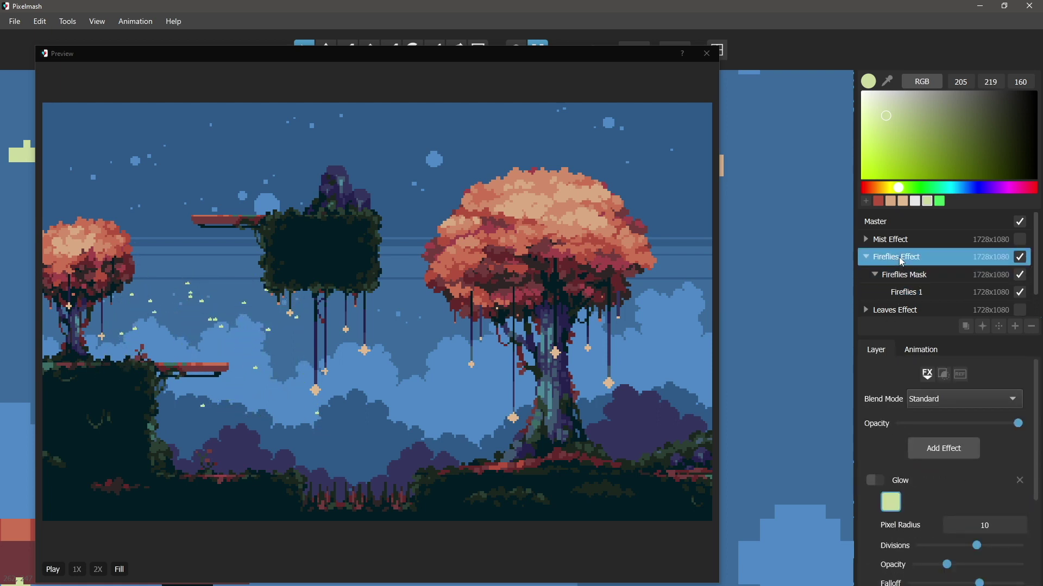
{"action": "left_click", "coordinate": [880, 480]}
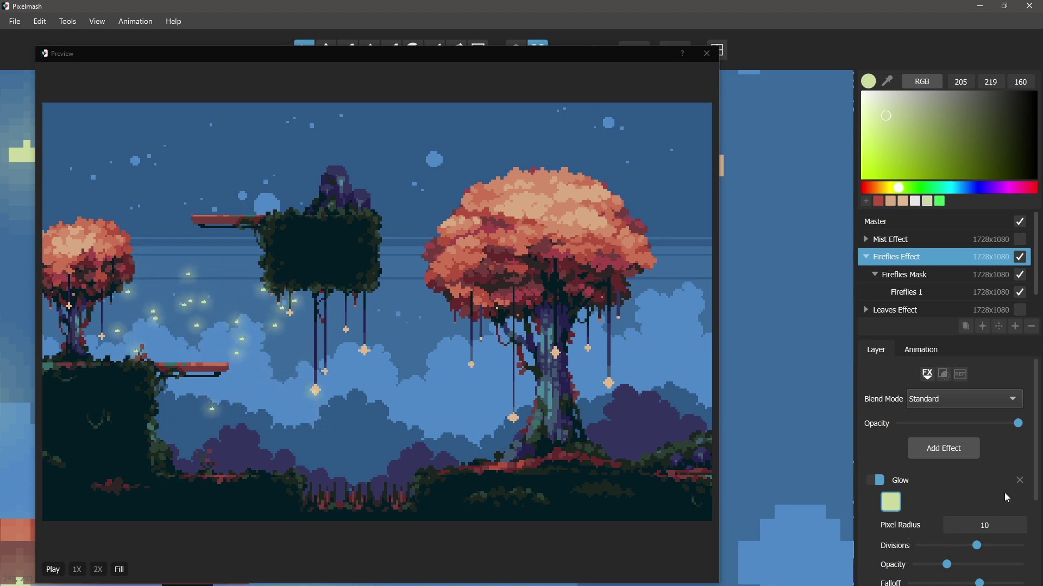
{"action": "left_click_drag", "start_coordinate": [1035, 476], "coordinate": [1034, 502]}
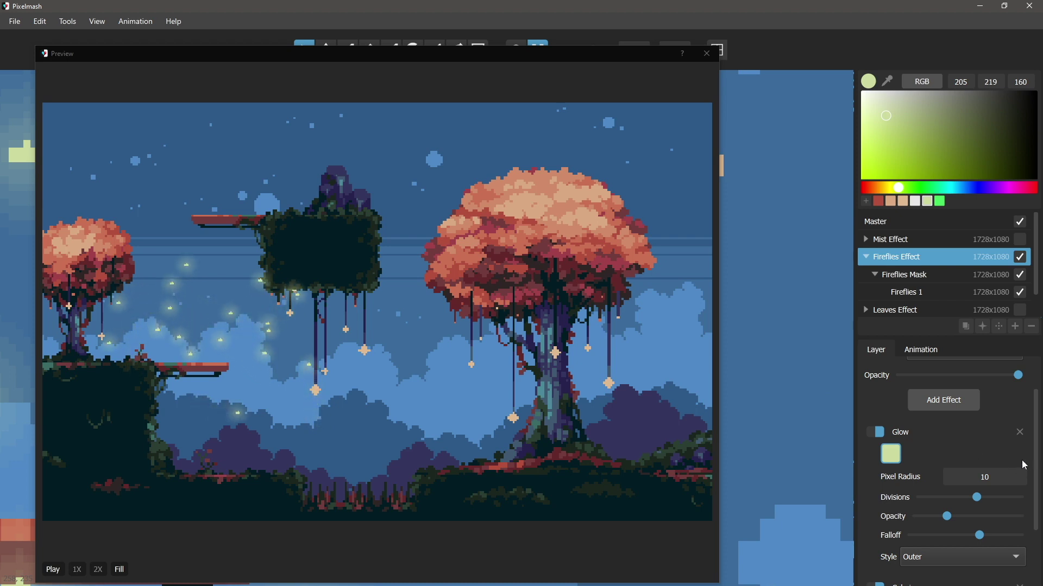
{"action": "scroll", "coordinate": [950, 456], "scroll_direction": "down", "scroll_amount": 2}
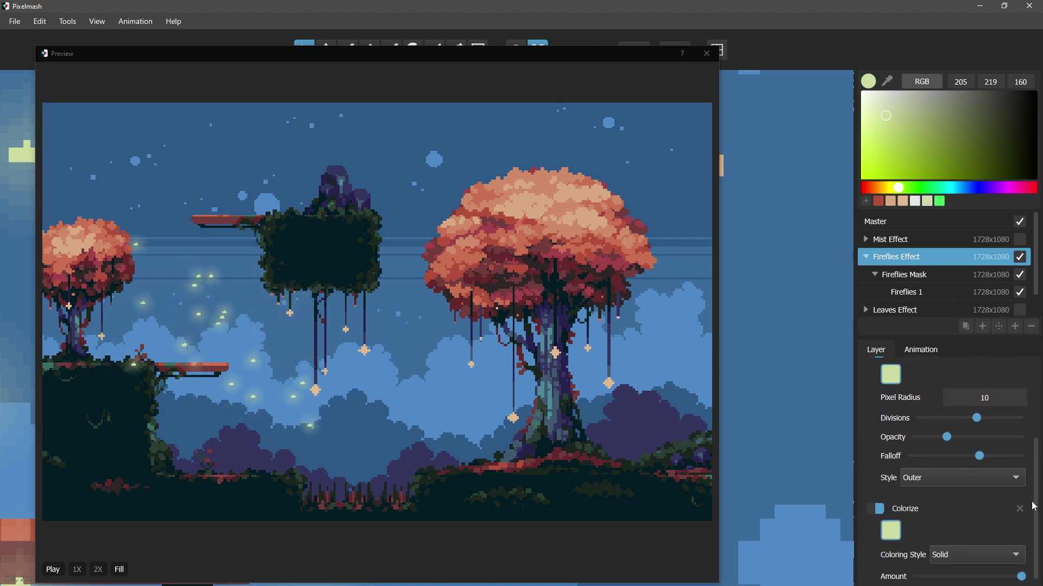
{"action": "scroll", "coordinate": [950, 457], "scroll_direction": "up", "scroll_amount": 1}
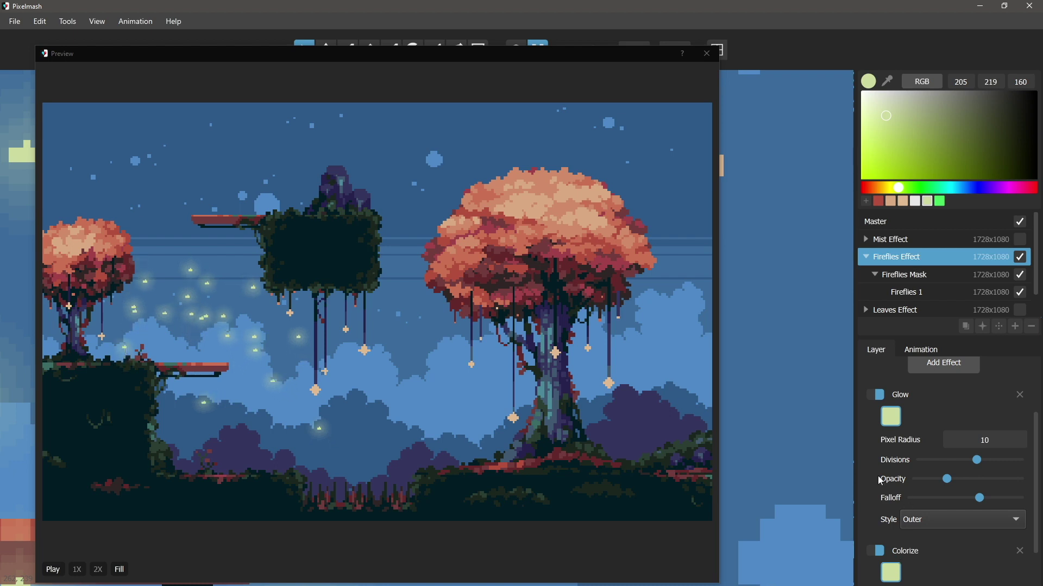
{"action": "left_click", "coordinate": [880, 551]}
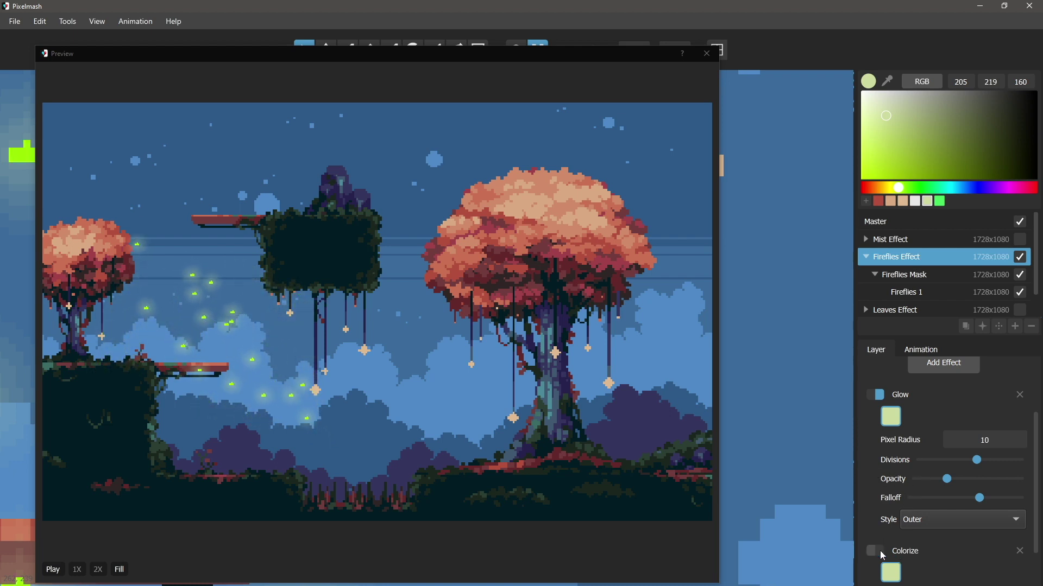
{"action": "left_click", "coordinate": [880, 551]}
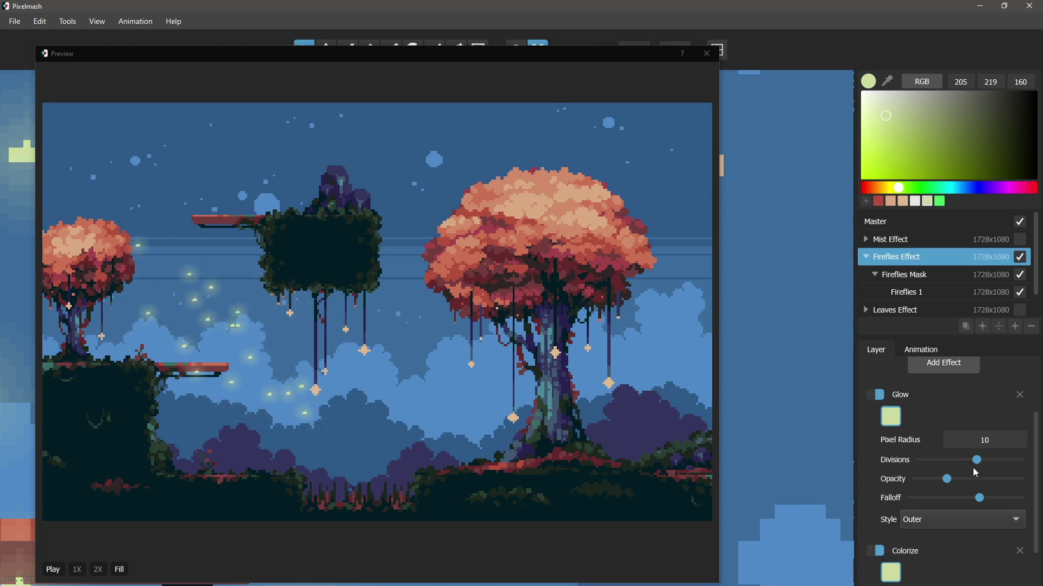
{"action": "scroll", "coordinate": [992, 482], "scroll_direction": "down", "scroll_amount": 2}
{"action": "scroll", "coordinate": [966, 506], "scroll_direction": "up", "scroll_amount": 5}
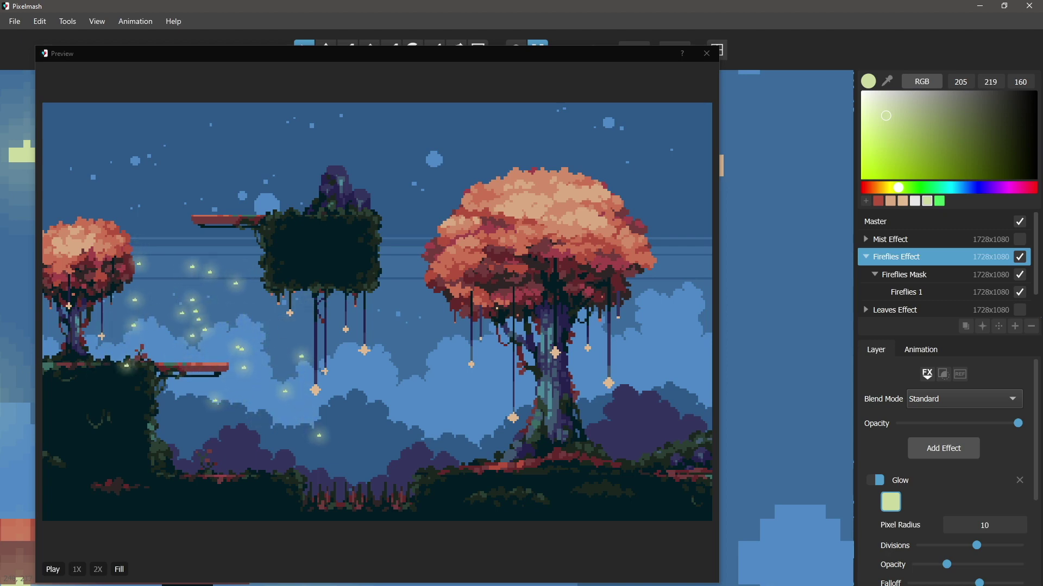
{"action": "key", "text": "alt+Tab"}
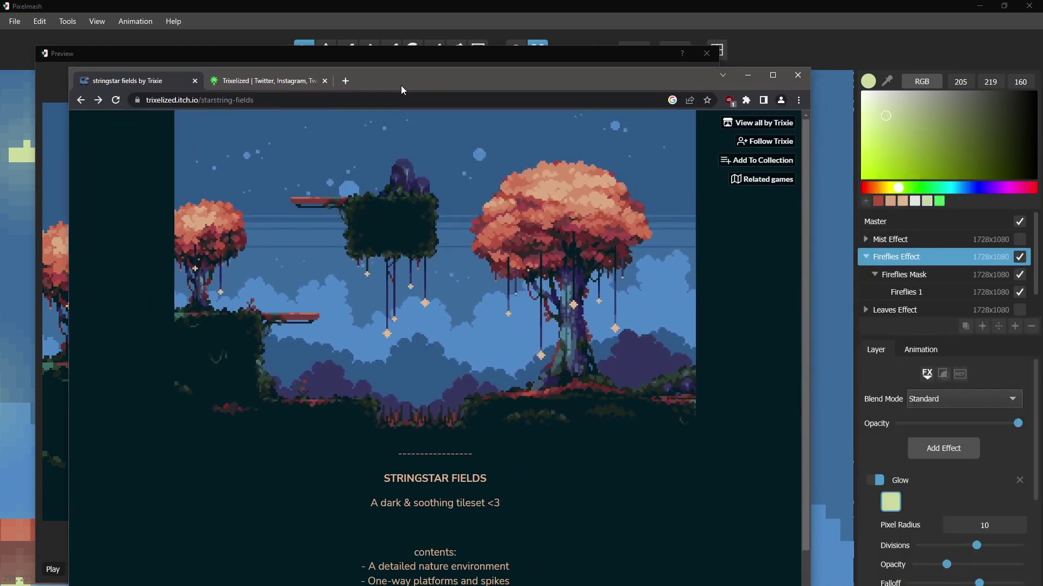
{"action": "key", "text": "alt+Tab"}
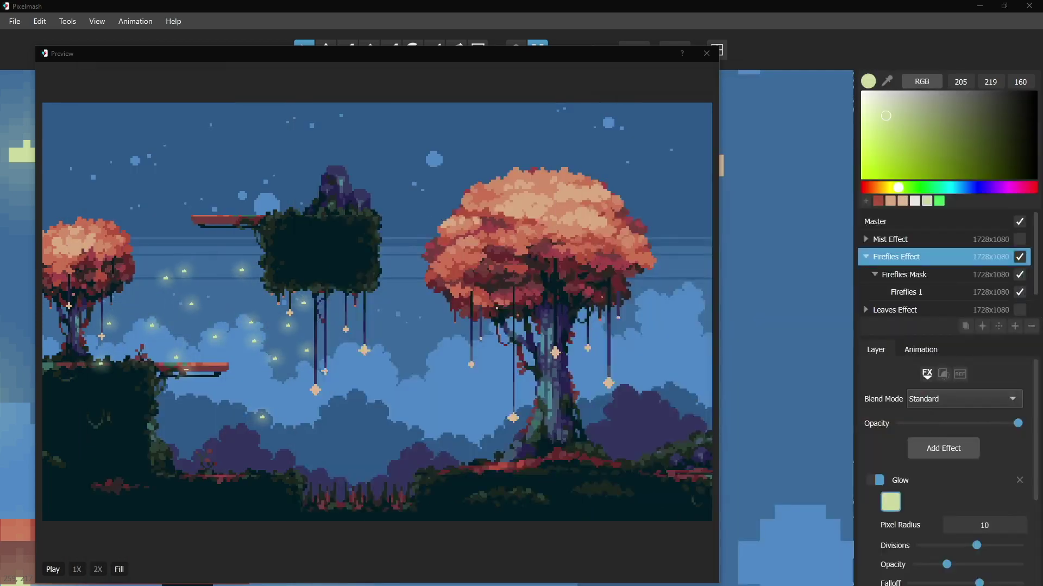